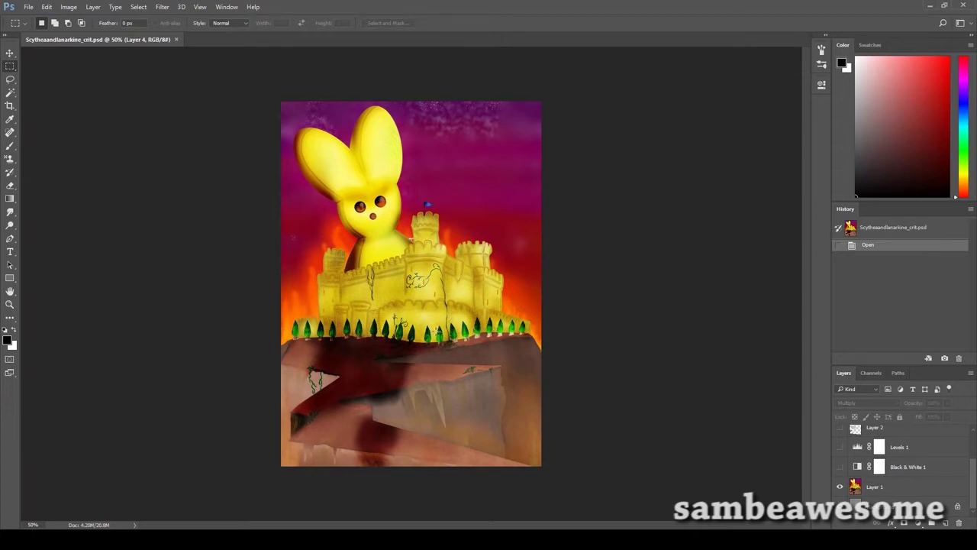
{"action": "mouse_move", "coordinate": [485, 150]}
{"action": "left_mouse_down"}
{"action": "mouse_move", "coordinate": [459, 127]}
{"action": "mouse_move", "coordinate": [493, 133]}
{"action": "mouse_move", "coordinate": [456, 161]}
{"action": "mouse_move", "coordinate": [335, 163]}
{"action": "mouse_move", "coordinate": [390, 182]}
{"action": "left_mouse_up"}
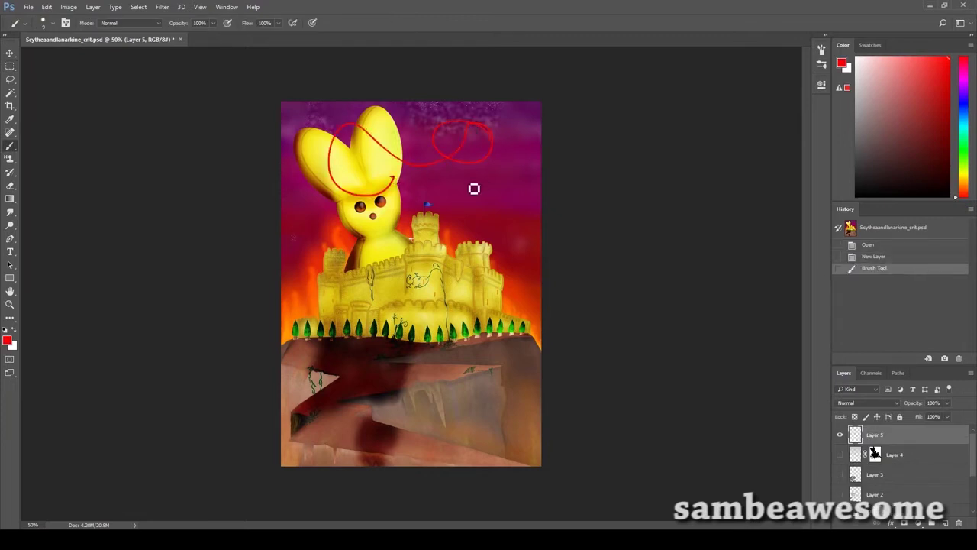
{"action": "key", "text": "ctrl+z"}
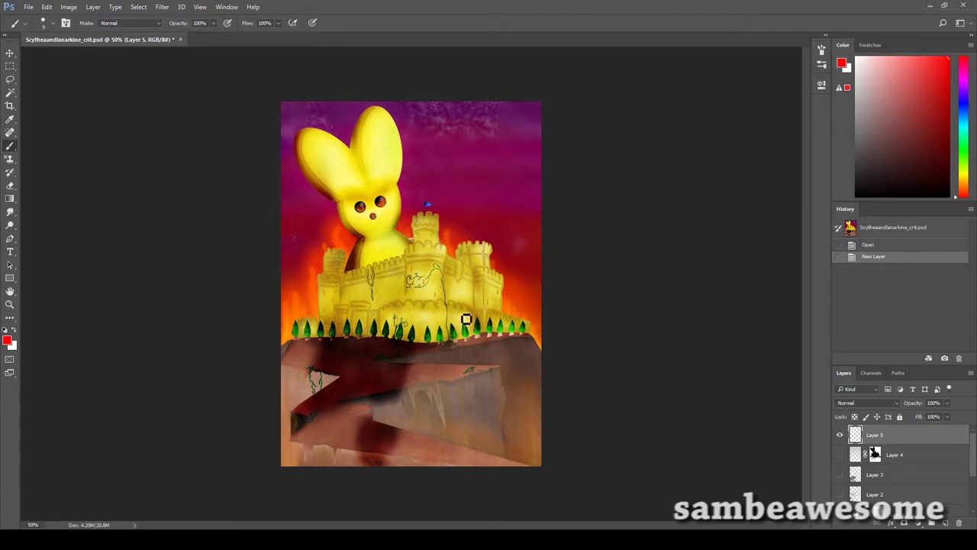
{"action": "mouse_move", "coordinate": [405, 415]}
{"action": "left_mouse_down"}
{"action": "mouse_move", "coordinate": [476, 395]}
{"action": "mouse_move", "coordinate": [421, 379]}
{"action": "left_mouse_up"}
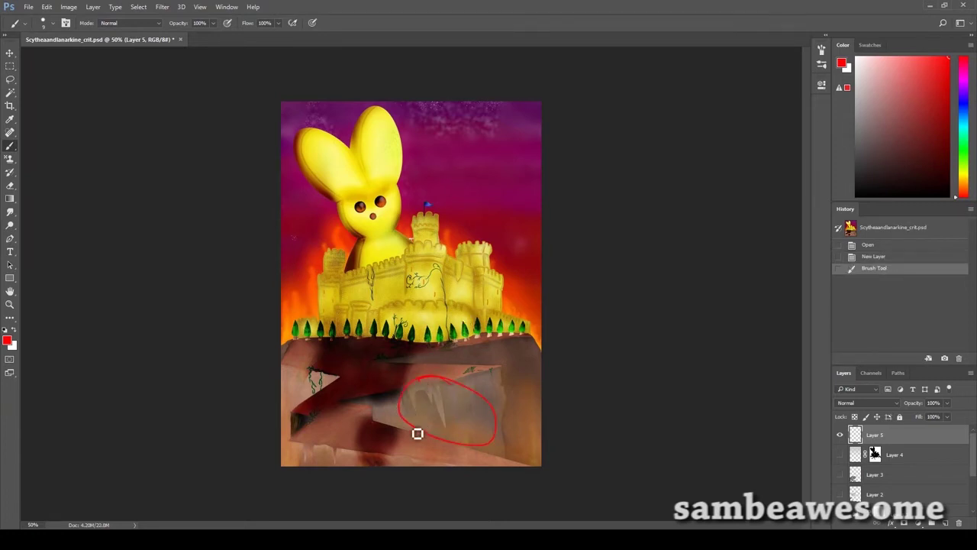
{"action": "key", "text": "ctrl+z"}
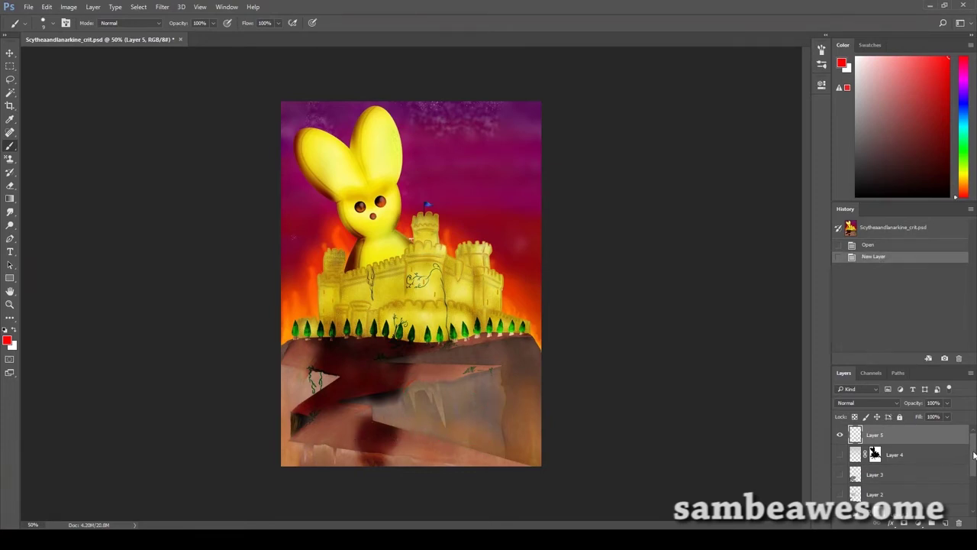
{"action": "scroll", "coordinate": [874, 489], "scroll_direction": "down", "scroll_amount": 3}
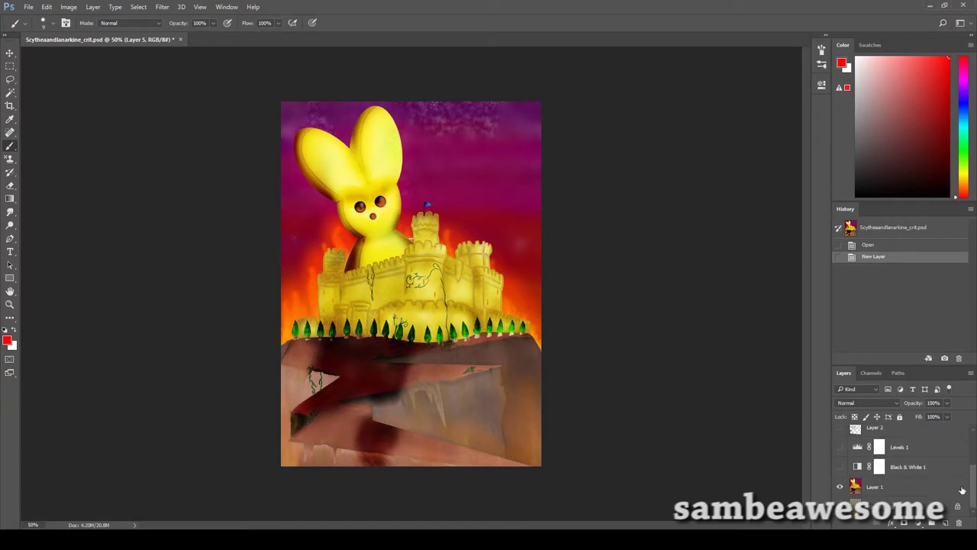
- Preview the painting in black and white, then return it to full colour
{"action": "left_click", "coordinate": [839, 466]}
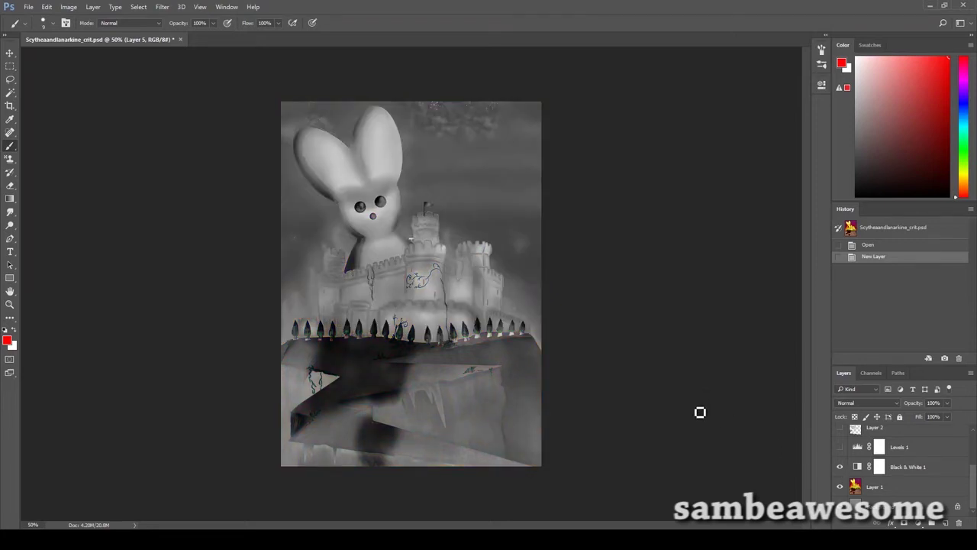
{"action": "scroll", "coordinate": [840, 477], "scroll_direction": "up", "scroll_amount": 1}
{"action": "left_click", "coordinate": [841, 476]}
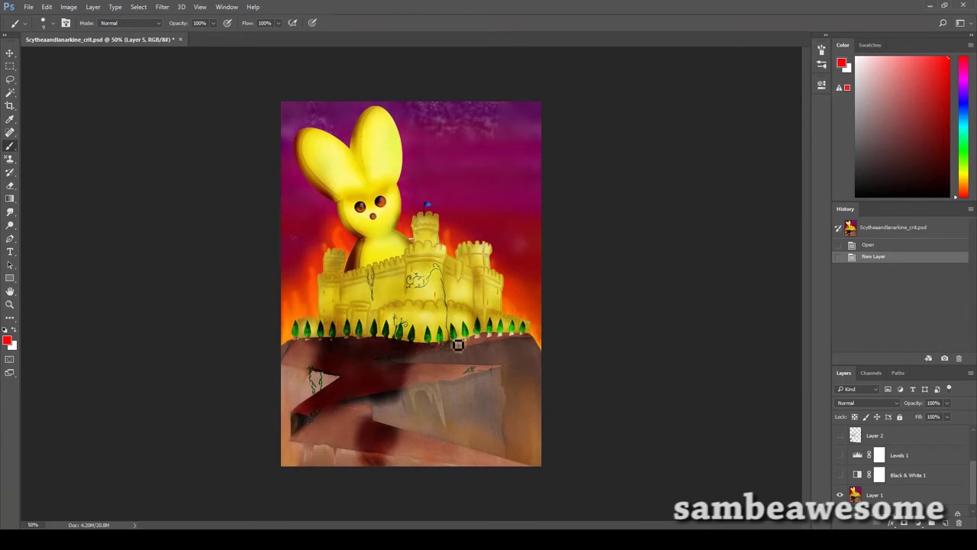
- Brush red marks, keeping a loop in the sky and a circle around the dark rock
{"action": "mouse_move", "coordinate": [438, 353]}
{"action": "left_mouse_down"}
{"action": "mouse_move", "coordinate": [331, 338]}
{"action": "mouse_move", "coordinate": [436, 406]}
{"action": "mouse_move", "coordinate": [316, 412]}
{"action": "mouse_move", "coordinate": [404, 399]}
{"action": "left_mouse_up"}
{"action": "key", "text": "ctrl+z"}
{"action": "mouse_move", "coordinate": [482, 208]}
{"action": "left_mouse_down"}
{"action": "mouse_move", "coordinate": [399, 189]}
{"action": "mouse_move", "coordinate": [437, 141]}
{"action": "left_mouse_up"}
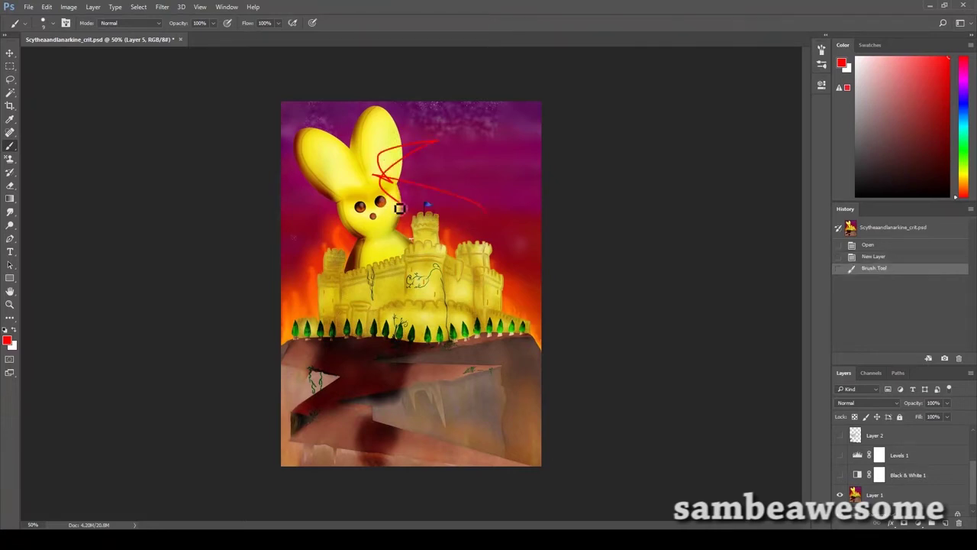
{"action": "key", "text": "ctrl+z"}
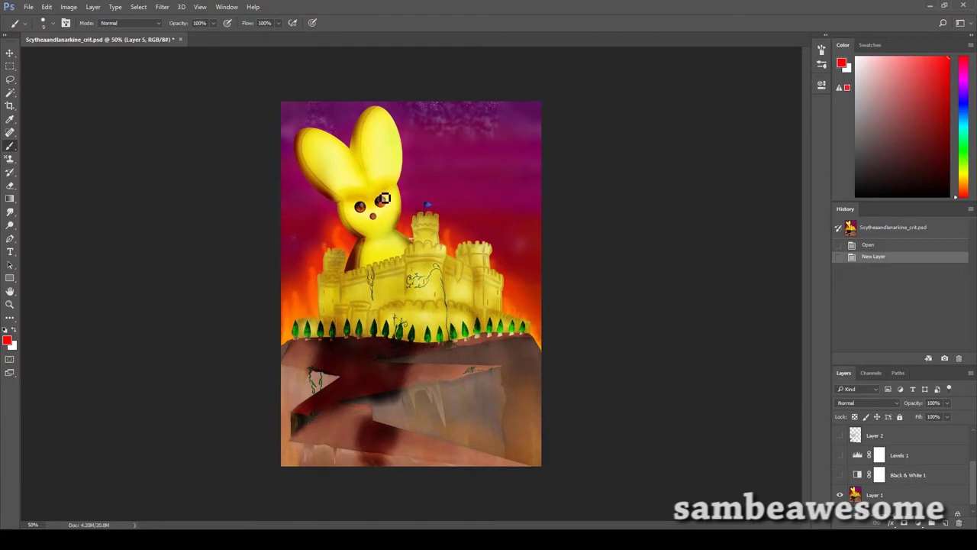
{"action": "mouse_move", "coordinate": [491, 190]}
{"action": "left_mouse_down"}
{"action": "mouse_move", "coordinate": [511, 178]}
{"action": "mouse_move", "coordinate": [504, 197]}
{"action": "mouse_move", "coordinate": [497, 181]}
{"action": "mouse_move", "coordinate": [480, 186]}
{"action": "mouse_move", "coordinate": [503, 202]}
{"action": "mouse_move", "coordinate": [506, 194]}
{"action": "mouse_move", "coordinate": [531, 195]}
{"action": "left_mouse_up"}
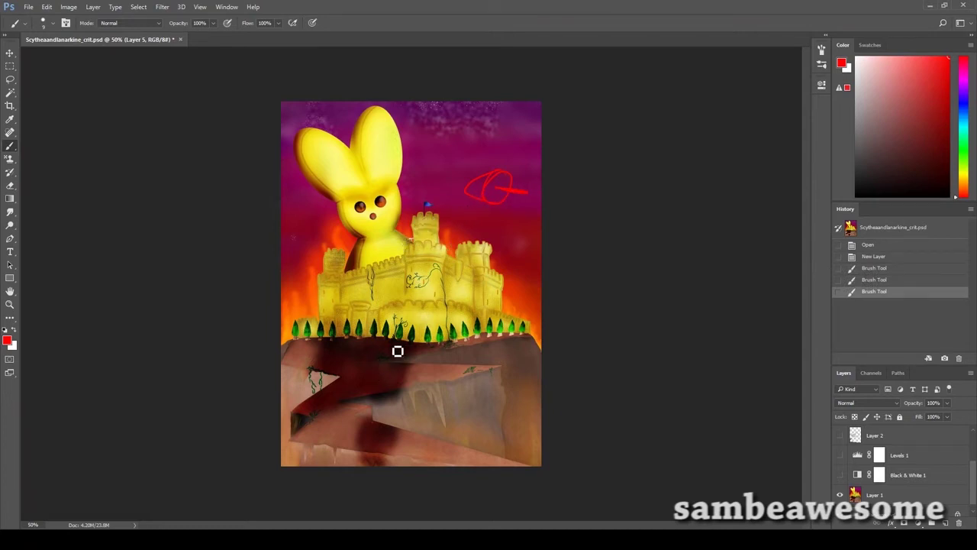
{"action": "mouse_move", "coordinate": [397, 349]}
{"action": "left_mouse_down"}
{"action": "mouse_move", "coordinate": [335, 356]}
{"action": "mouse_move", "coordinate": [426, 399]}
{"action": "mouse_move", "coordinate": [345, 404]}
{"action": "mouse_move", "coordinate": [377, 331]}
{"action": "left_mouse_up"}
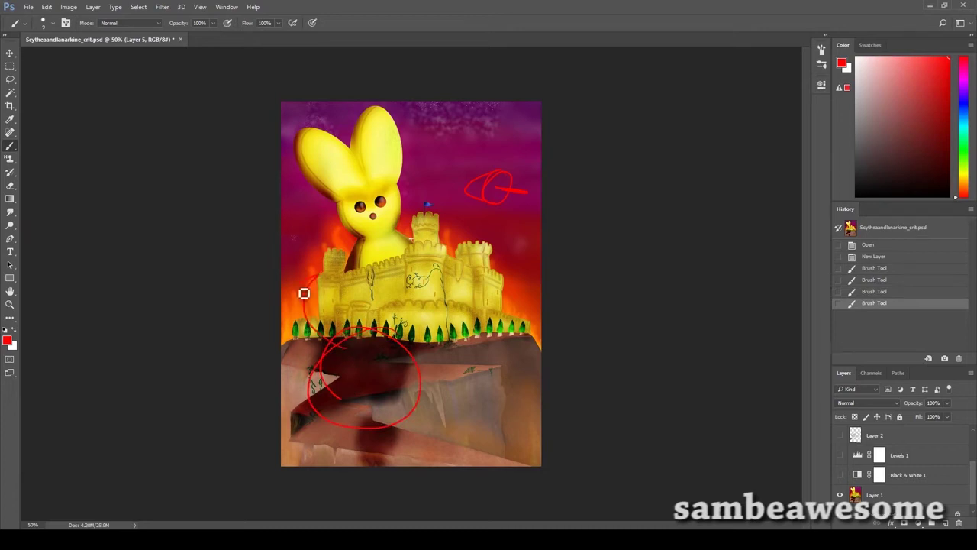
{"action": "left_click_drag", "start_coordinate": [303, 291], "coordinate": [330, 296]}
{"action": "key", "text": "ctrl+z"}
- Draw a white upward arrow at the castle's left, then clear annotations and show black and white
{"action": "key", "text": "x"}
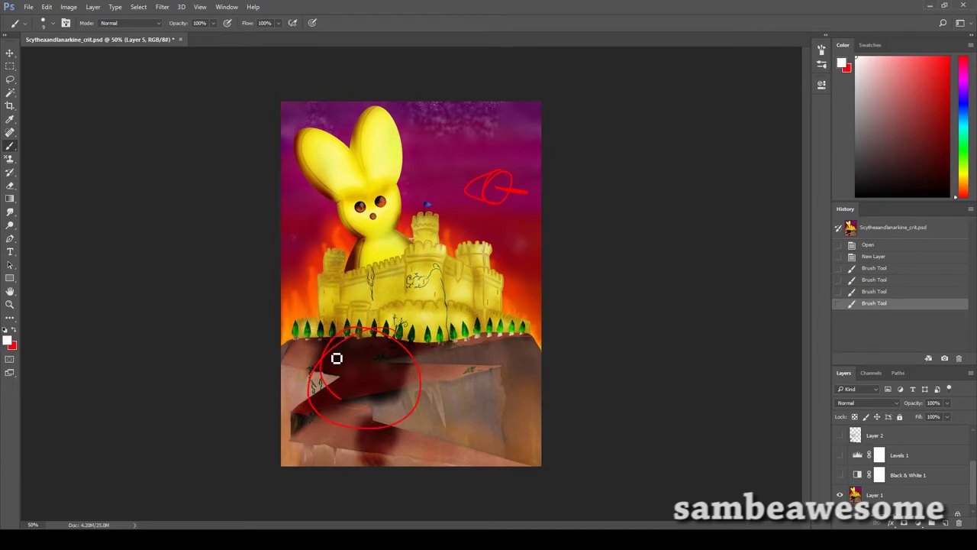
{"action": "mouse_move", "coordinate": [330, 355]}
{"action": "left_mouse_down"}
{"action": "mouse_move", "coordinate": [312, 312]}
{"action": "mouse_move", "coordinate": [299, 317]}
{"action": "mouse_move", "coordinate": [313, 326]}
{"action": "left_mouse_up"}
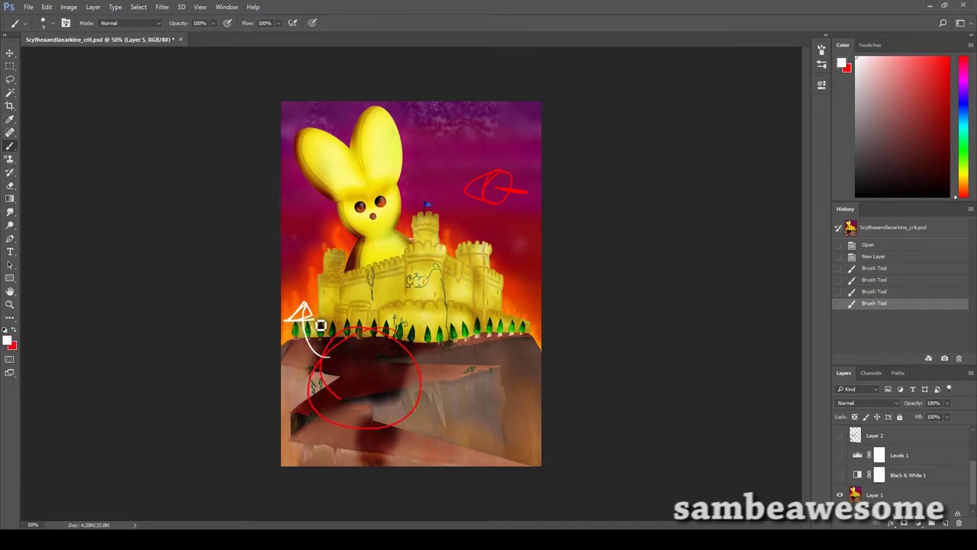
{"action": "key", "text": "ctrl+a"}
{"action": "key", "text": "ctrl+x"}
{"action": "left_click", "coordinate": [839, 475]}
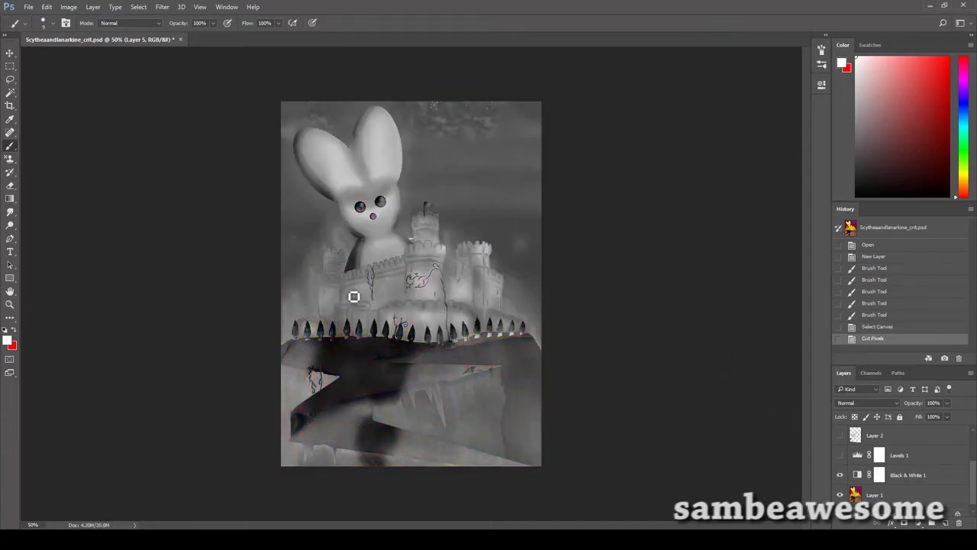
- Back in red, try marks on the castle, dark area, bunny's neck and flag, undoing each
{"action": "key", "text": "x"}
{"action": "mouse_move", "coordinate": [366, 325]}
{"action": "left_mouse_down"}
{"action": "mouse_move", "coordinate": [383, 421]}
{"action": "mouse_move", "coordinate": [374, 324]}
{"action": "left_mouse_up"}
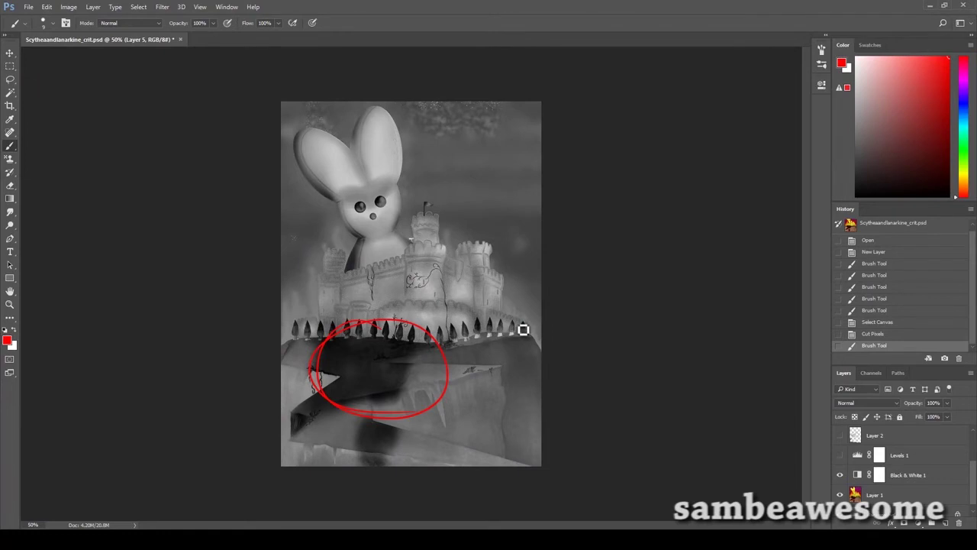
{"action": "key", "text": "ctrl+z"}
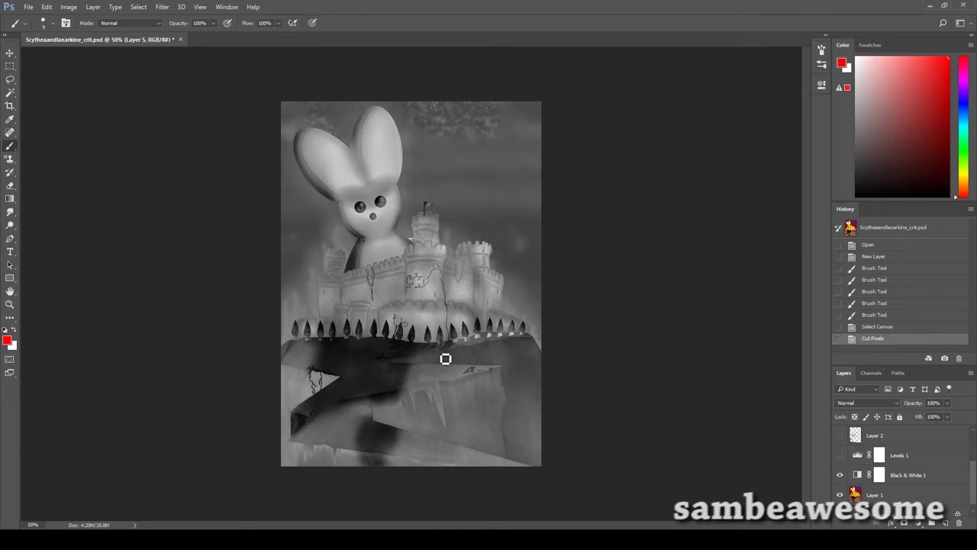
{"action": "mouse_move", "coordinate": [444, 356]}
{"action": "left_mouse_down"}
{"action": "mouse_move", "coordinate": [339, 326]}
{"action": "mouse_move", "coordinate": [443, 359]}
{"action": "left_mouse_up"}
{"action": "key", "text": "ctrl+z"}
{"action": "left_click_drag", "start_coordinate": [317, 239], "coordinate": [337, 240]}
{"action": "key", "text": "ctrl+z"}
{"action": "mouse_move", "coordinate": [451, 211]}
{"action": "left_mouse_down"}
{"action": "mouse_move", "coordinate": [443, 219]}
{"action": "mouse_move", "coordinate": [457, 202]}
{"action": "mouse_move", "coordinate": [462, 216]}
{"action": "left_mouse_up"}
{"action": "key", "text": "ctrl+z"}
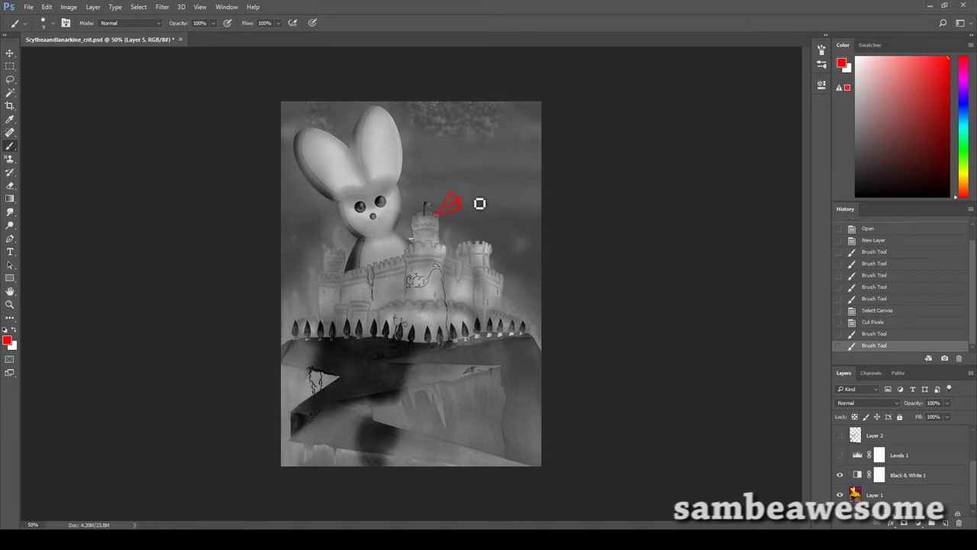
- Clear the leftover mark, then loop the castle and circle the dark hill, cutting each away
{"action": "key", "text": "ctrl+a"}
{"action": "key", "text": "ctrl+x"}
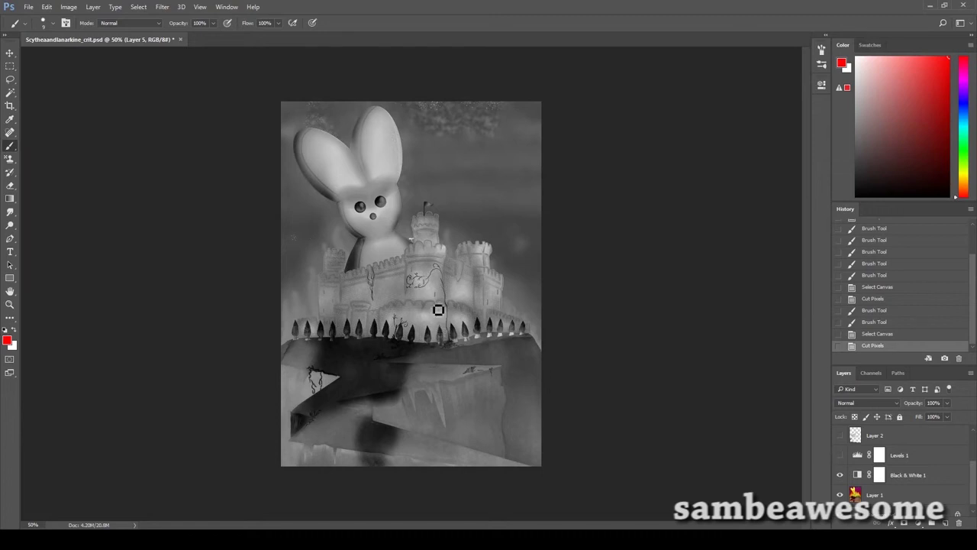
{"action": "mouse_move", "coordinate": [494, 192]}
{"action": "left_mouse_down"}
{"action": "mouse_move", "coordinate": [392, 191]}
{"action": "mouse_move", "coordinate": [419, 229]}
{"action": "mouse_move", "coordinate": [424, 312]}
{"action": "mouse_move", "coordinate": [356, 370]}
{"action": "mouse_move", "coordinate": [459, 438]}
{"action": "mouse_move", "coordinate": [496, 277]}
{"action": "mouse_move", "coordinate": [447, 217]}
{"action": "left_mouse_up"}
{"action": "key", "text": "ctrl+a"}
{"action": "key", "text": "ctrl+x"}
{"action": "mouse_move", "coordinate": [361, 328]}
{"action": "left_mouse_down"}
{"action": "mouse_move", "coordinate": [347, 331]}
{"action": "mouse_move", "coordinate": [378, 334]}
{"action": "left_mouse_up"}
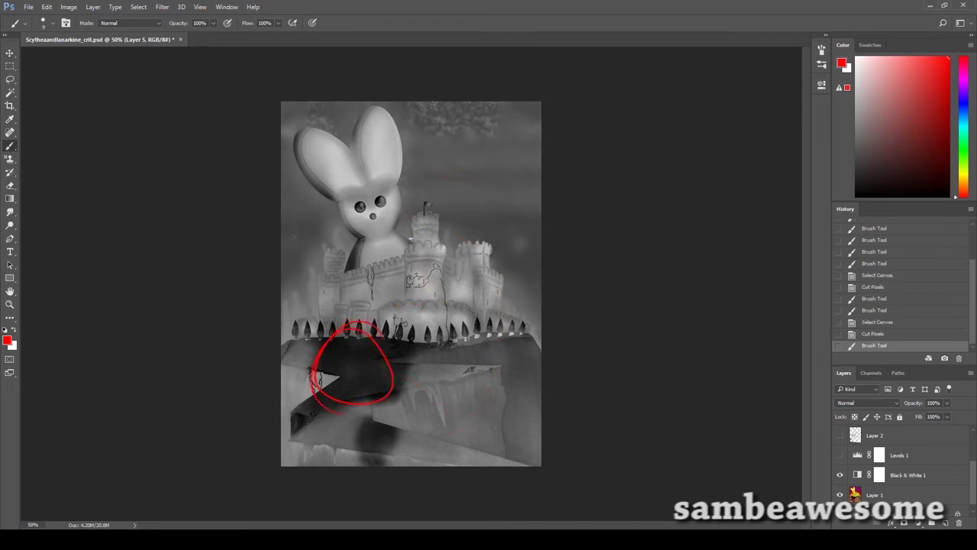
{"action": "key", "text": "ctrl+a"}
{"action": "key", "text": "ctrl+x"}
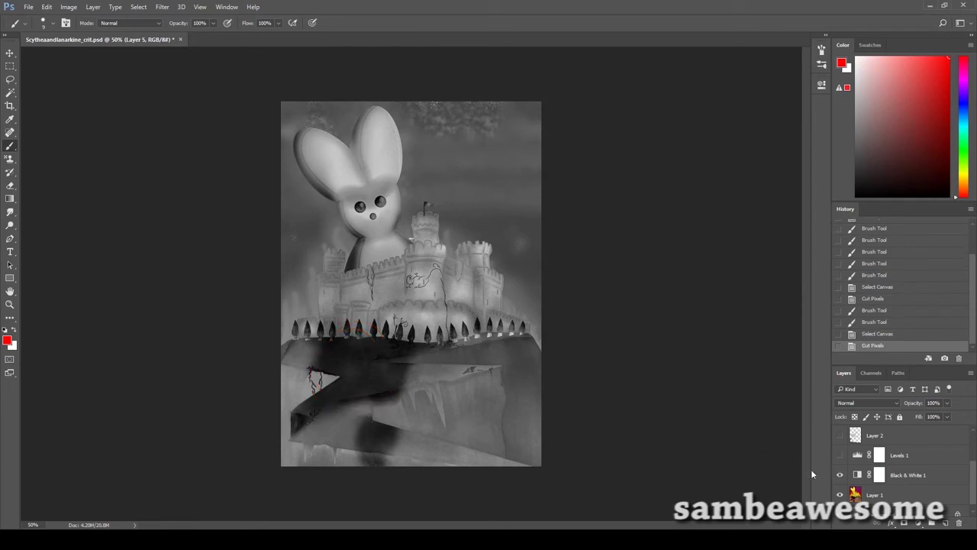
- Turn on Levels 1, toggle it off and on twice to compare, and reveal Layer 2
{"action": "left_click", "coordinate": [839, 457]}
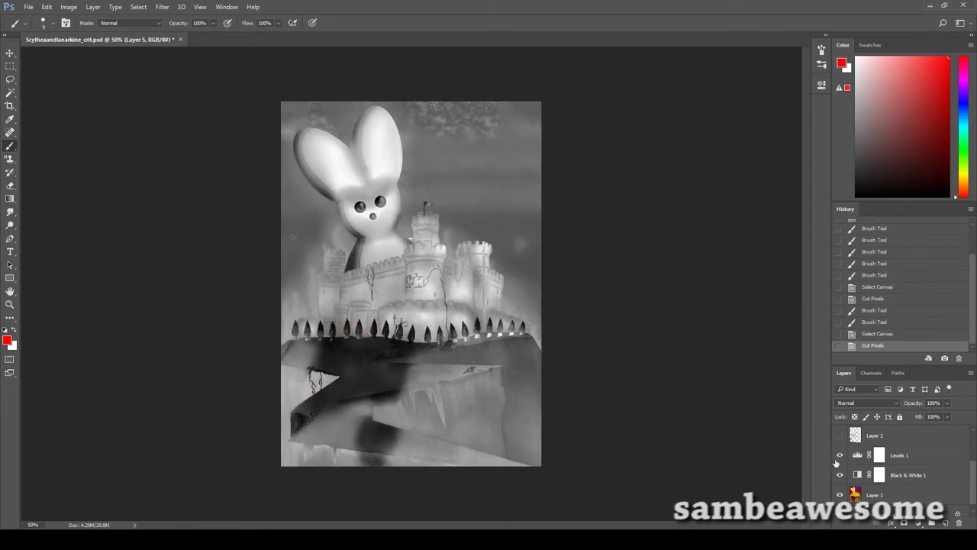
{"action": "left_click", "coordinate": [915, 461]}
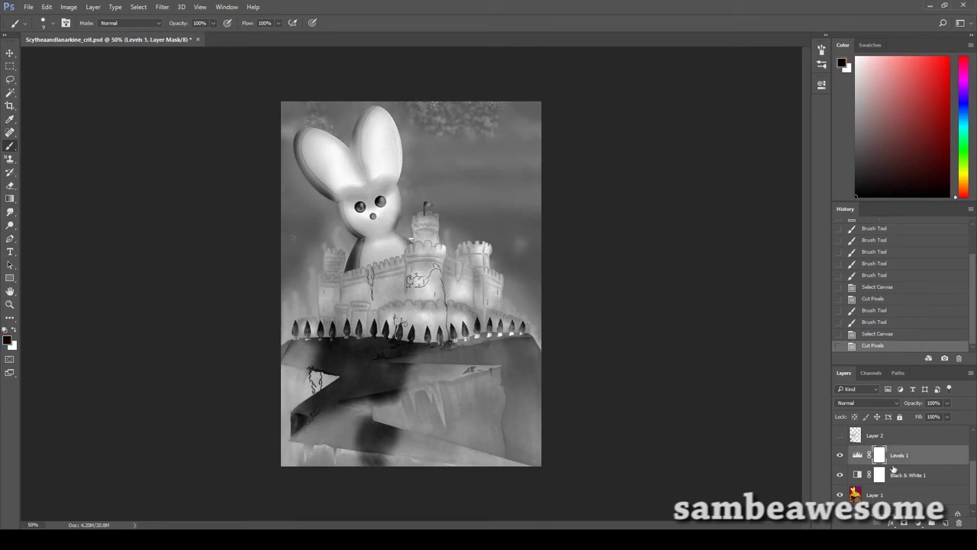
{"action": "left_click", "coordinate": [839, 457]}
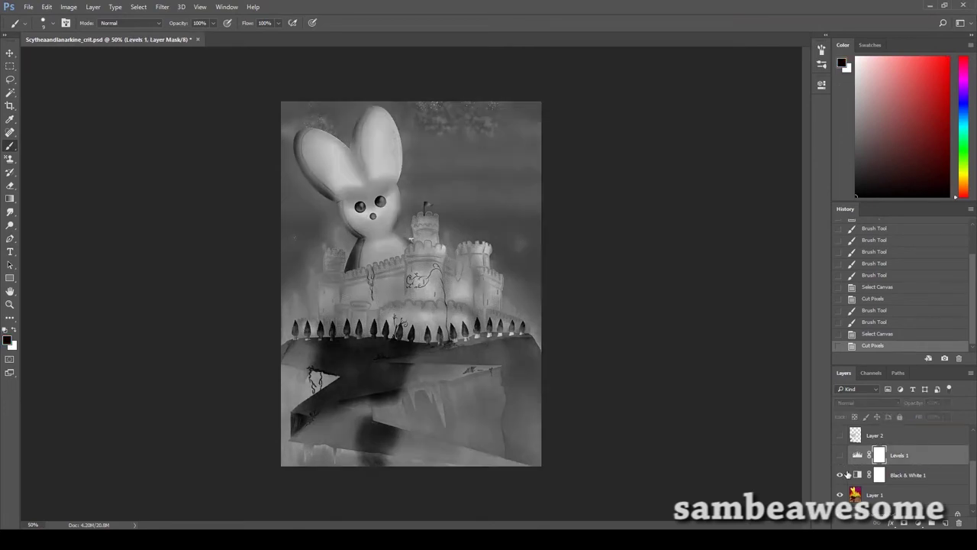
{"action": "left_click", "coordinate": [840, 456]}
{"action": "left_click", "coordinate": [839, 456]}
{"action": "left_click", "coordinate": [840, 457]}
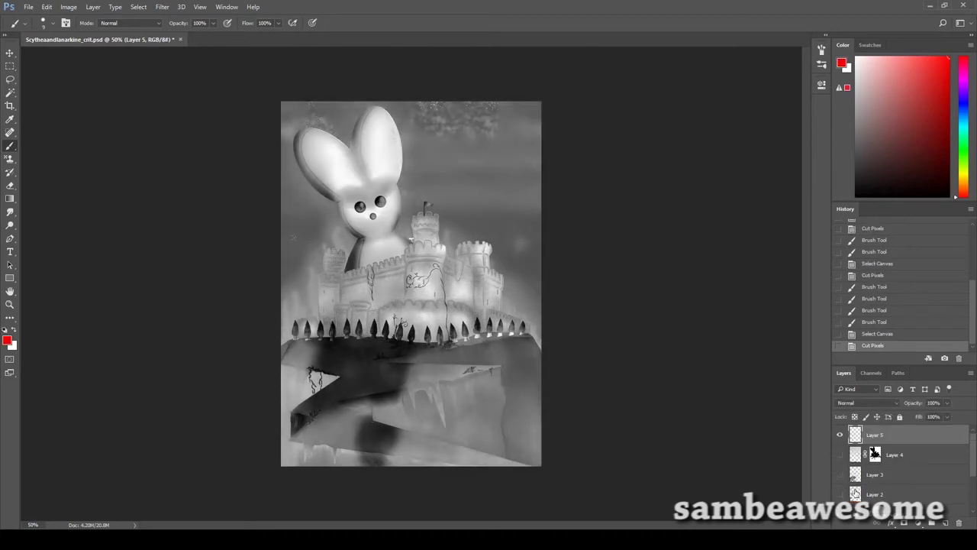
{"action": "left_click", "coordinate": [839, 494]}
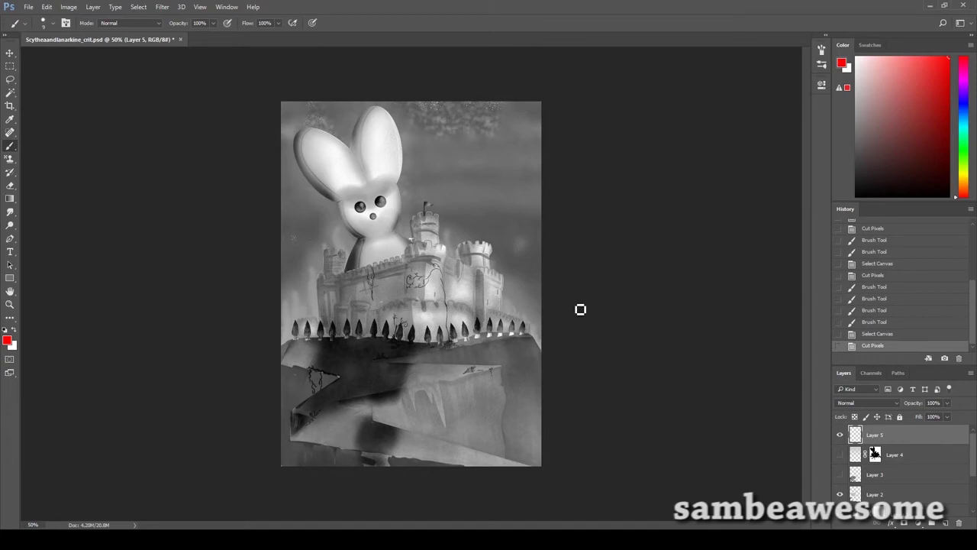
- Replace a red circle on the bunny's head with a small red loop-and-triangle mark in the sky
{"action": "left_click_drag", "start_coordinate": [399, 142], "coordinate": [316, 229]}
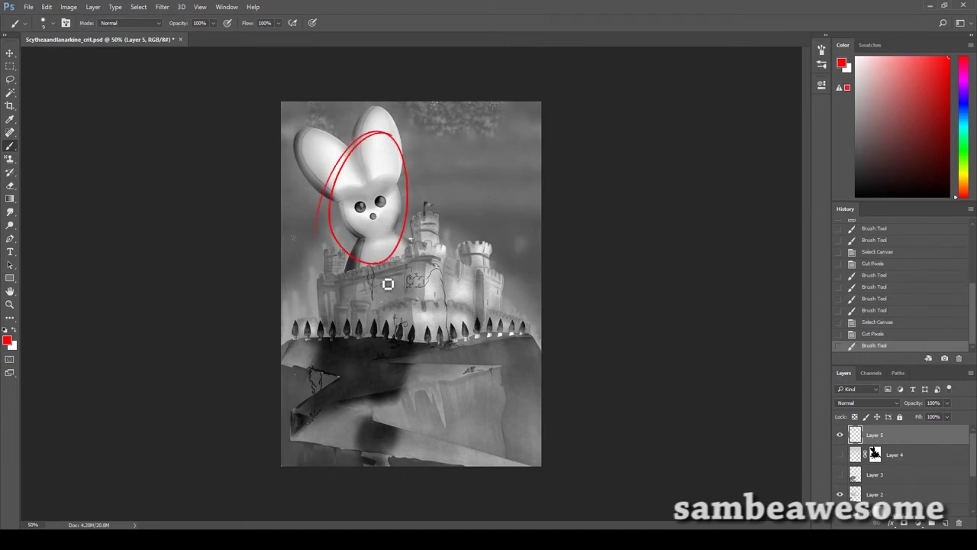
{"action": "key", "text": "ctrl+a"}
{"action": "key", "text": "ctrl+x"}
{"action": "mouse_move", "coordinate": [501, 180]}
{"action": "left_mouse_down"}
{"action": "mouse_move", "coordinate": [473, 209]}
{"action": "mouse_move", "coordinate": [511, 200]}
{"action": "mouse_move", "coordinate": [500, 178]}
{"action": "left_mouse_up"}
{"action": "left_click_drag", "start_coordinate": [489, 196], "coordinate": [520, 184]}
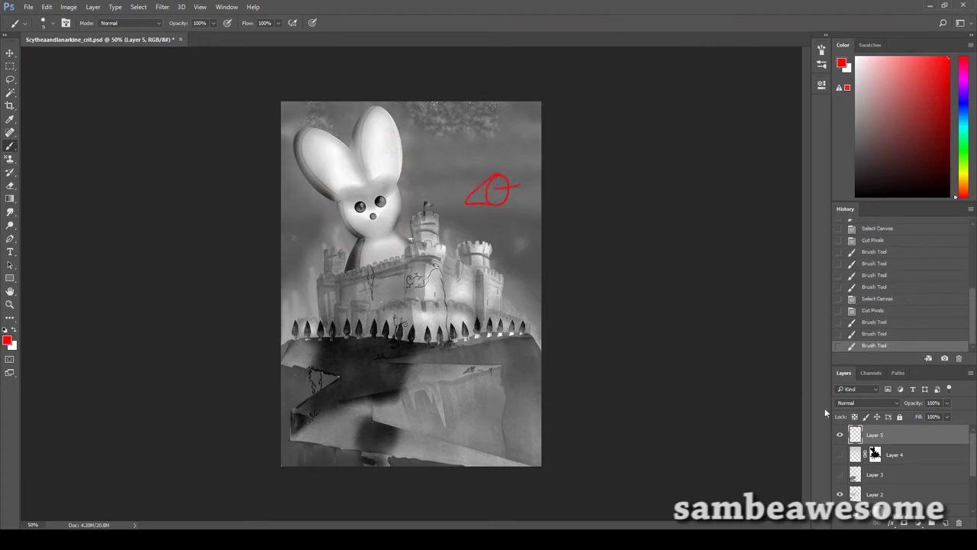
- Toggle Layer 2 off and on twice to compare the castle line details
{"action": "left_click", "coordinate": [840, 495]}
{"action": "left_click", "coordinate": [840, 495]}
{"action": "left_click", "coordinate": [839, 494]}
{"action": "left_click", "coordinate": [840, 496]}
- Show Layer 3's brighter path and cliff, flicking it on and off before leaving it visible
{"action": "left_click", "coordinate": [839, 475]}
{"action": "left_click", "coordinate": [839, 475]}
{"action": "left_click", "coordinate": [840, 476]}
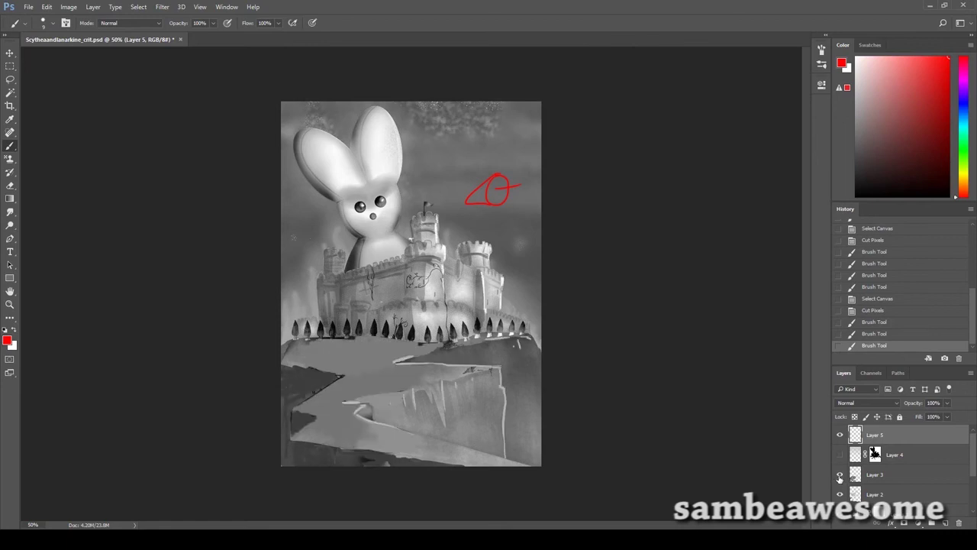
{"action": "left_click", "coordinate": [840, 475]}
{"action": "left_click", "coordinate": [840, 476]}
{"action": "left_click", "coordinate": [839, 476]}
{"action": "left_click", "coordinate": [839, 475]}
{"action": "left_click", "coordinate": [840, 476]}
{"action": "left_click", "coordinate": [840, 475]}
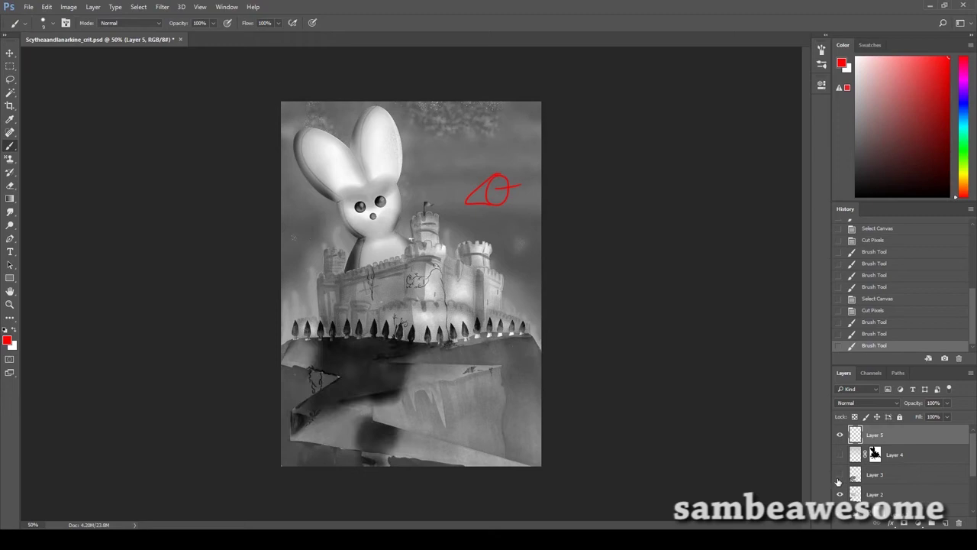
{"action": "left_click", "coordinate": [841, 476]}
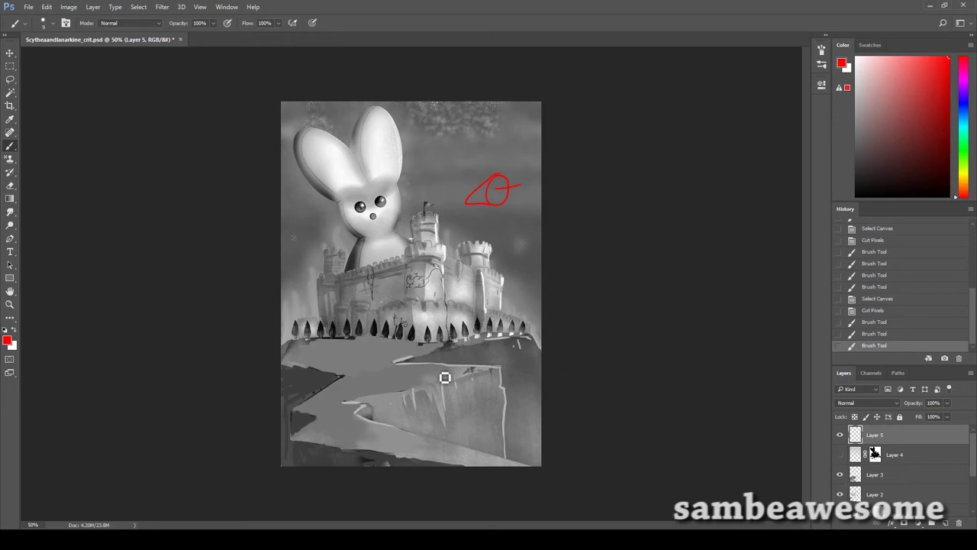
- Trace the path up to the castle wall in red twice, clearing the strokes each time
{"action": "mouse_move", "coordinate": [476, 462]}
{"action": "left_mouse_down"}
{"action": "mouse_move", "coordinate": [358, 436]}
{"action": "mouse_move", "coordinate": [338, 418]}
{"action": "mouse_move", "coordinate": [370, 388]}
{"action": "mouse_move", "coordinate": [353, 364]}
{"action": "mouse_move", "coordinate": [386, 327]}
{"action": "left_mouse_up"}
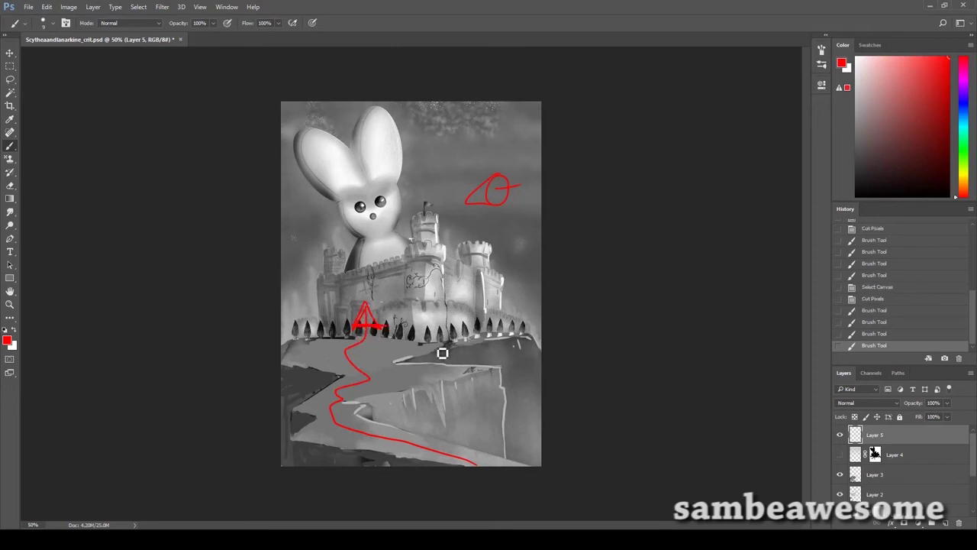
{"action": "key", "text": "ctrl+a"}
{"action": "key", "text": "ctrl+x"}
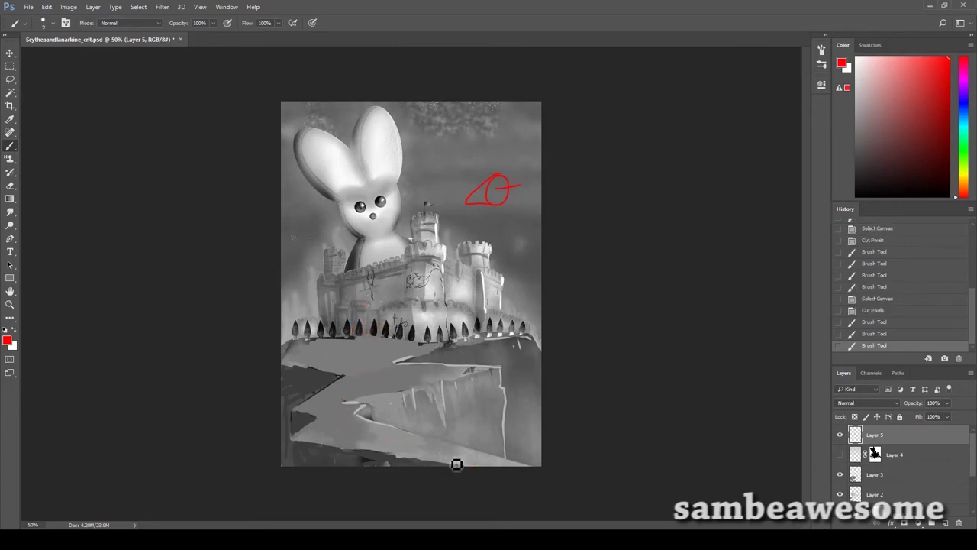
{"action": "mouse_move", "coordinate": [446, 448]}
{"action": "left_mouse_down"}
{"action": "mouse_move", "coordinate": [338, 419]}
{"action": "mouse_move", "coordinate": [371, 286]}
{"action": "mouse_move", "coordinate": [389, 308]}
{"action": "mouse_move", "coordinate": [369, 277]}
{"action": "mouse_move", "coordinate": [358, 312]}
{"action": "mouse_move", "coordinate": [397, 309]}
{"action": "left_mouse_up"}
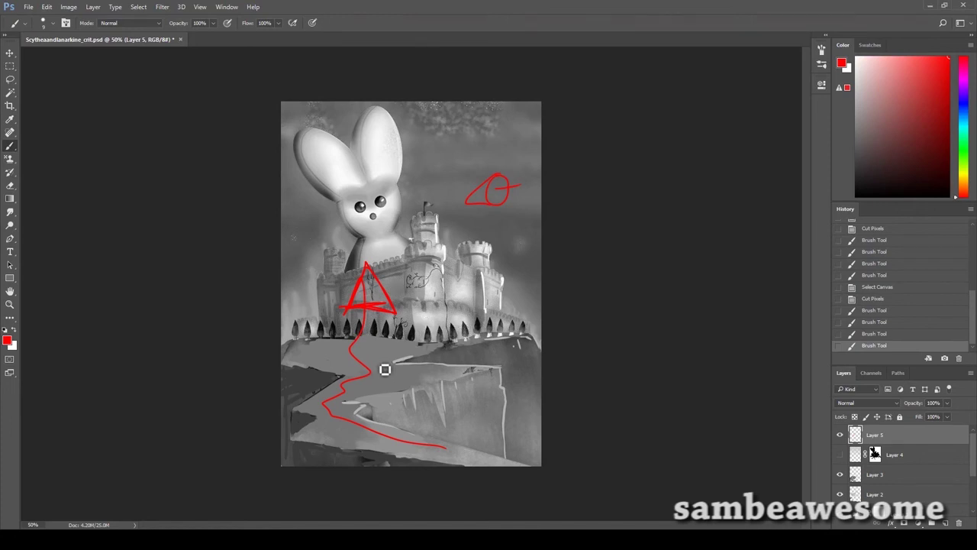
{"action": "key", "text": "ctrl+a"}
{"action": "key", "text": "ctrl+x"}
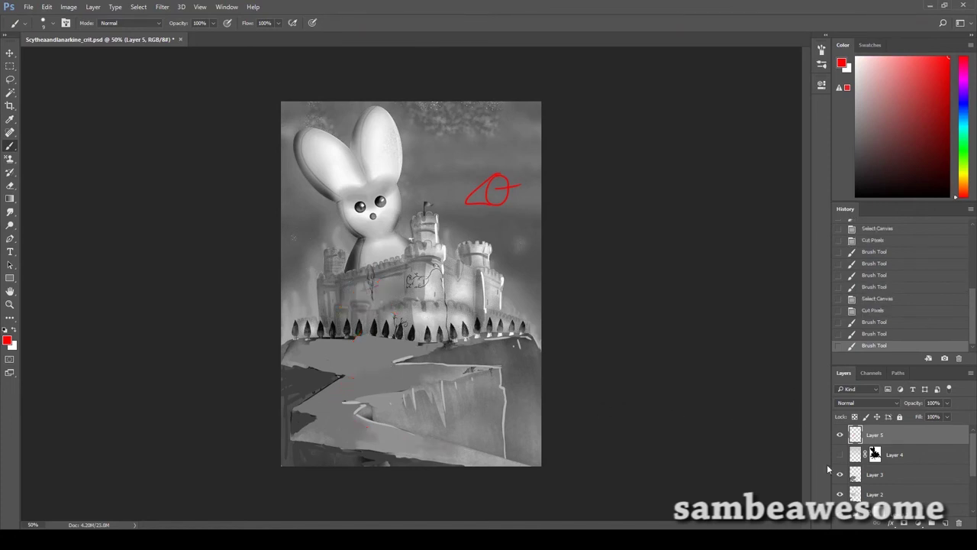
- Flick Layer 4 on and off repeatedly to compare the darker sky
{"action": "left_click", "coordinate": [839, 455]}
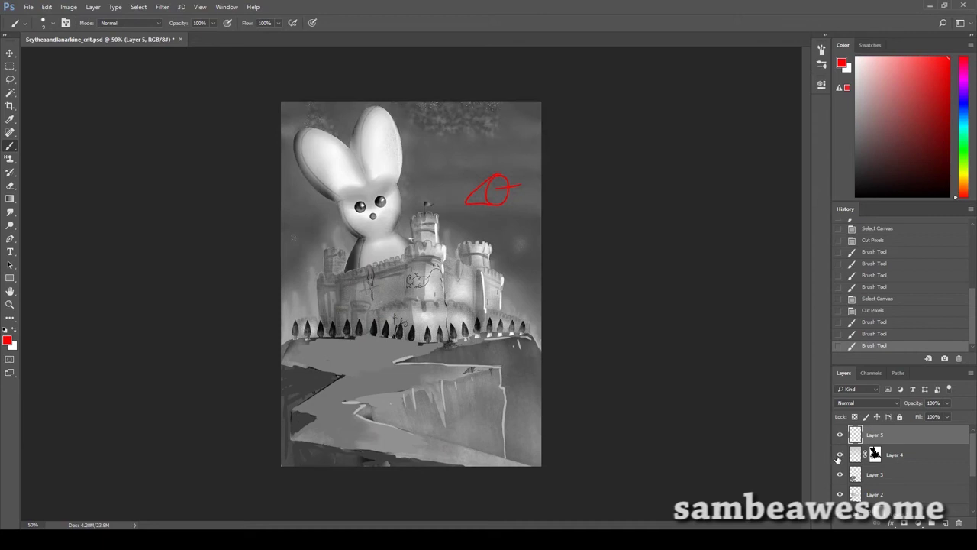
{"action": "left_click", "coordinate": [841, 457]}
{"action": "left_click", "coordinate": [839, 456]}
{"action": "left_click", "coordinate": [839, 456]}
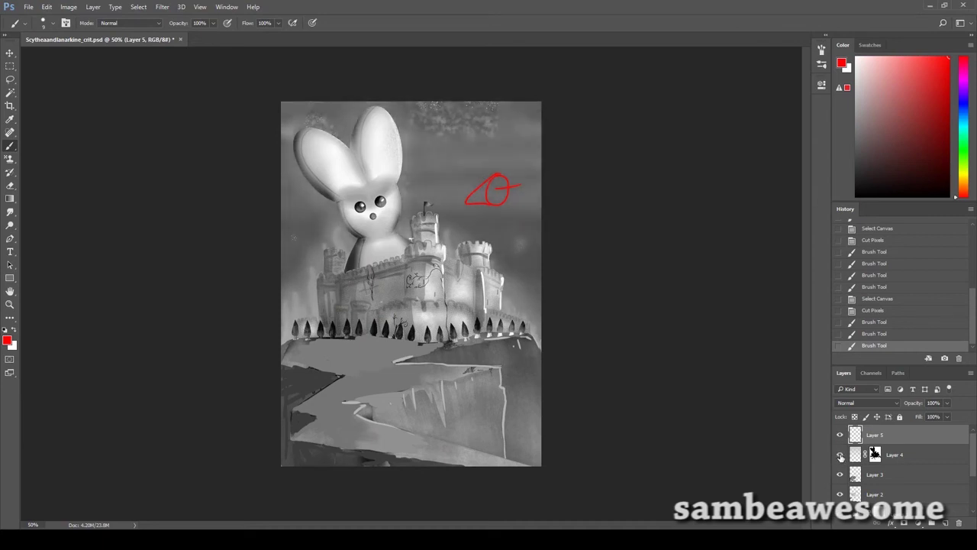
{"action": "left_click", "coordinate": [840, 456]}
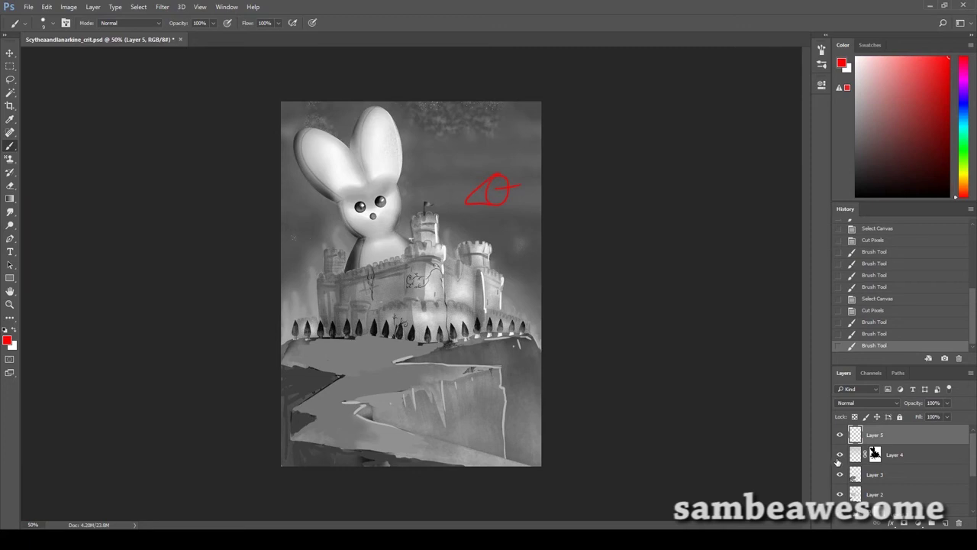
{"action": "left_click", "coordinate": [839, 456]}
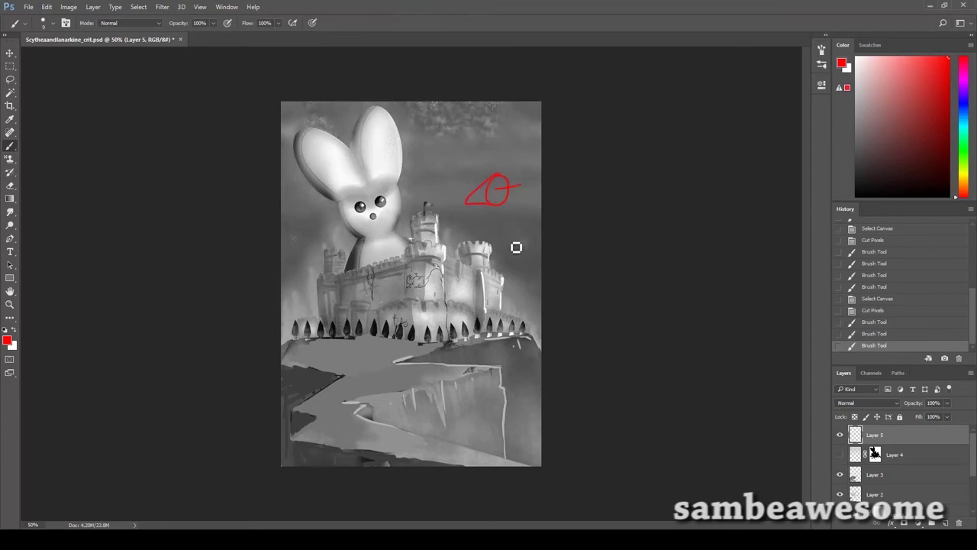
- Leave Layer 4's darker sky visible, undoing test red strokes above the ear and around the castle
{"action": "left_click_drag", "start_coordinate": [375, 170], "coordinate": [476, 163]}
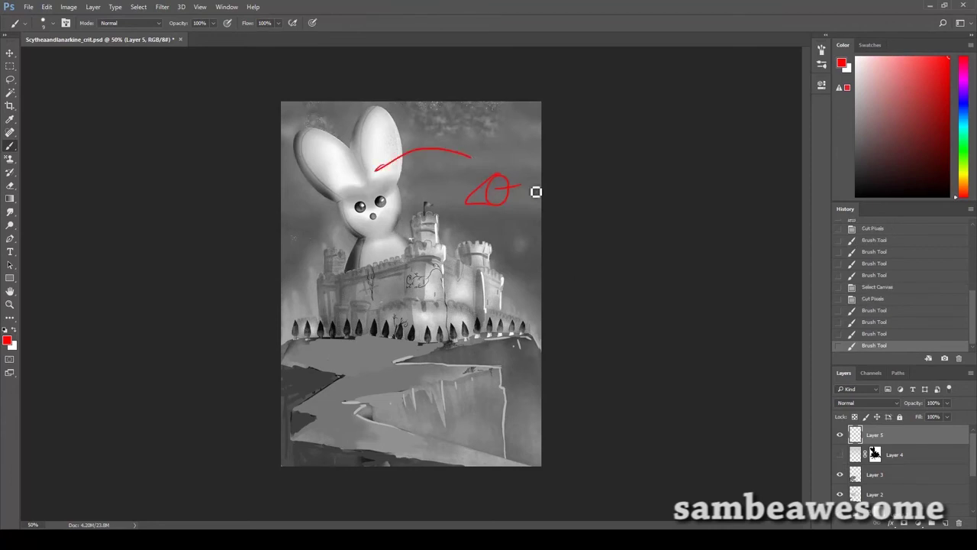
{"action": "key", "text": "ctrl+z"}
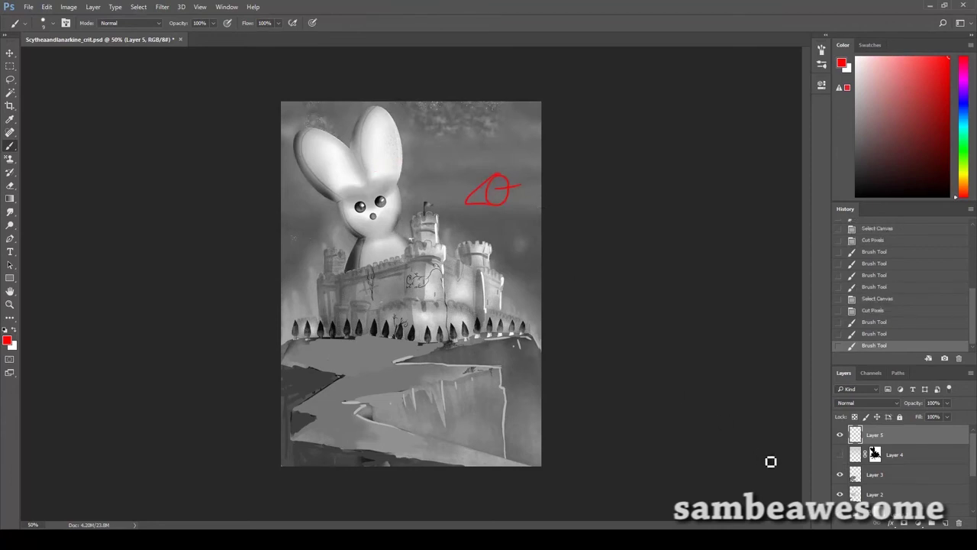
{"action": "left_click", "coordinate": [840, 455]}
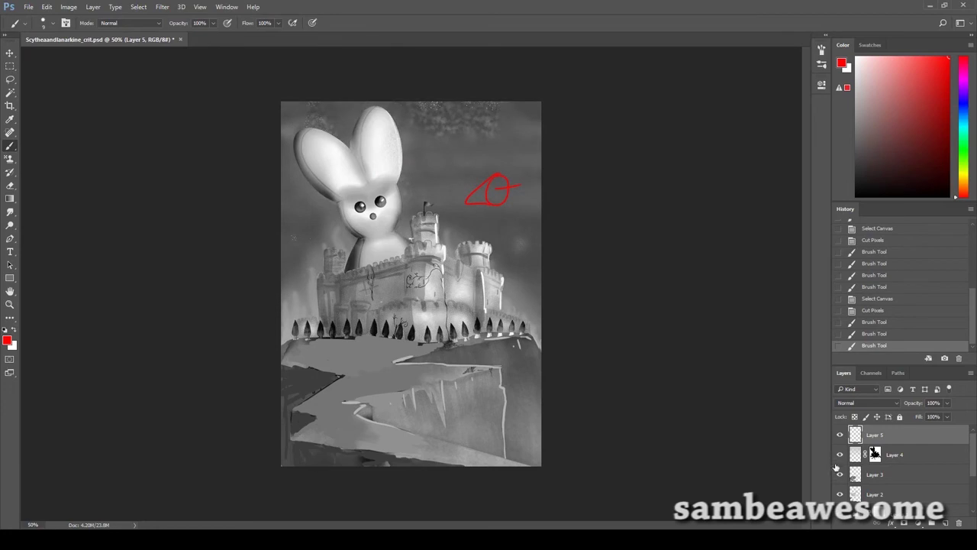
{"action": "left_click", "coordinate": [837, 458]}
{"action": "left_click", "coordinate": [838, 458]}
{"action": "mouse_move", "coordinate": [425, 211]}
{"action": "left_mouse_down"}
{"action": "mouse_move", "coordinate": [447, 228]}
{"action": "mouse_move", "coordinate": [371, 387]}
{"action": "left_mouse_up"}
{"action": "key", "text": "ctrl+z"}
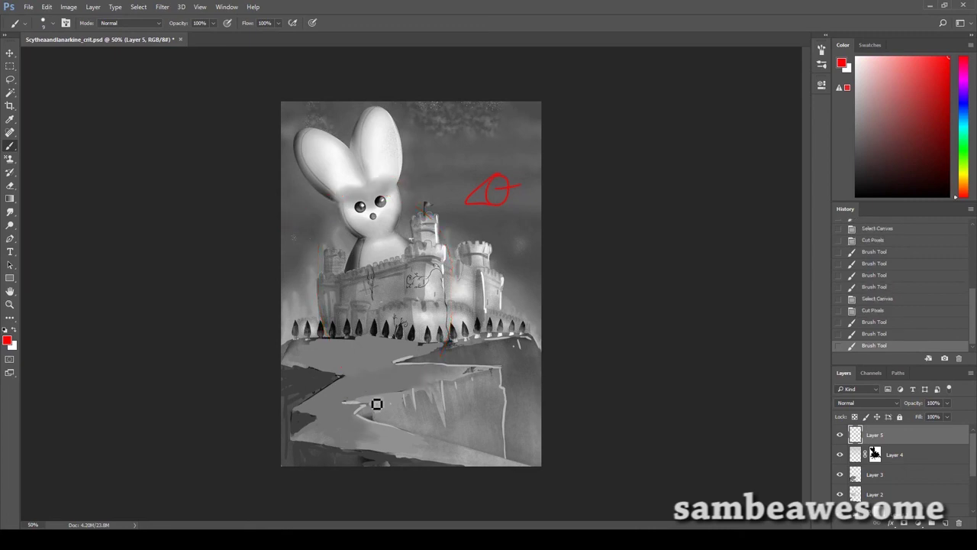